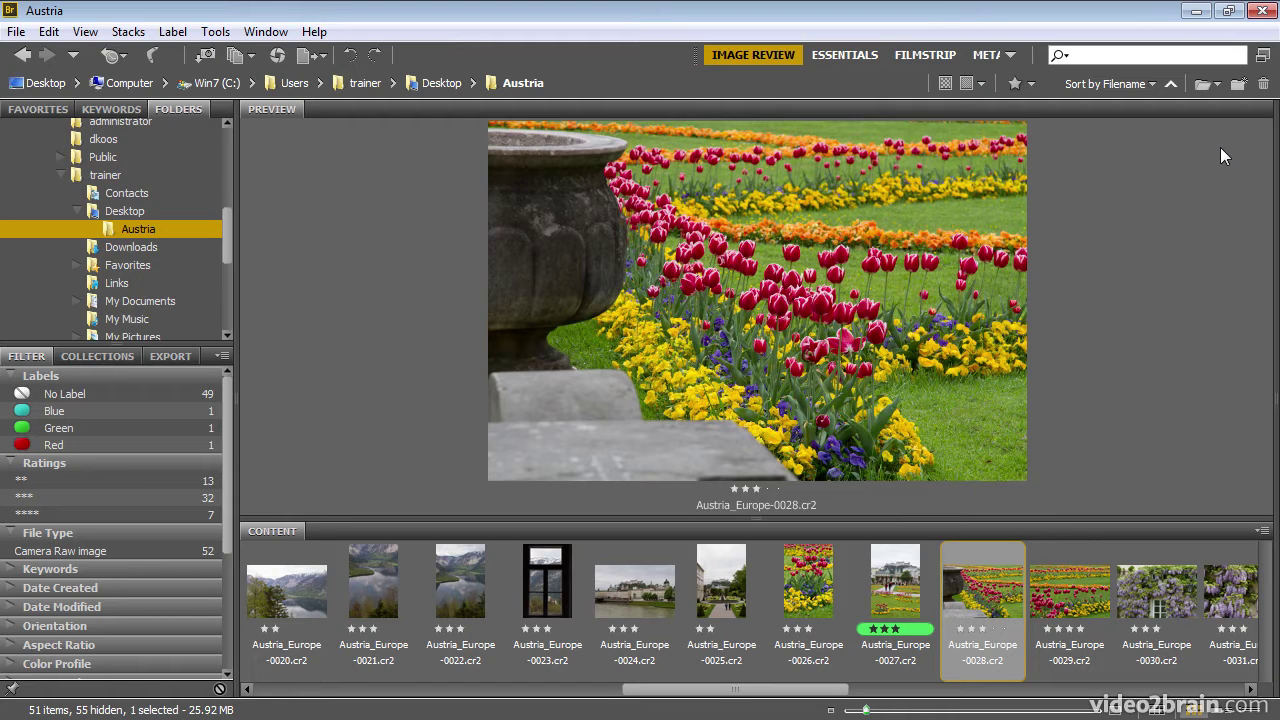
Step: Create a collection that includes the selected Austria_Europe-0028.cr2 photo and name it Flowers
{"action": "left_click", "coordinate": [98, 356]}
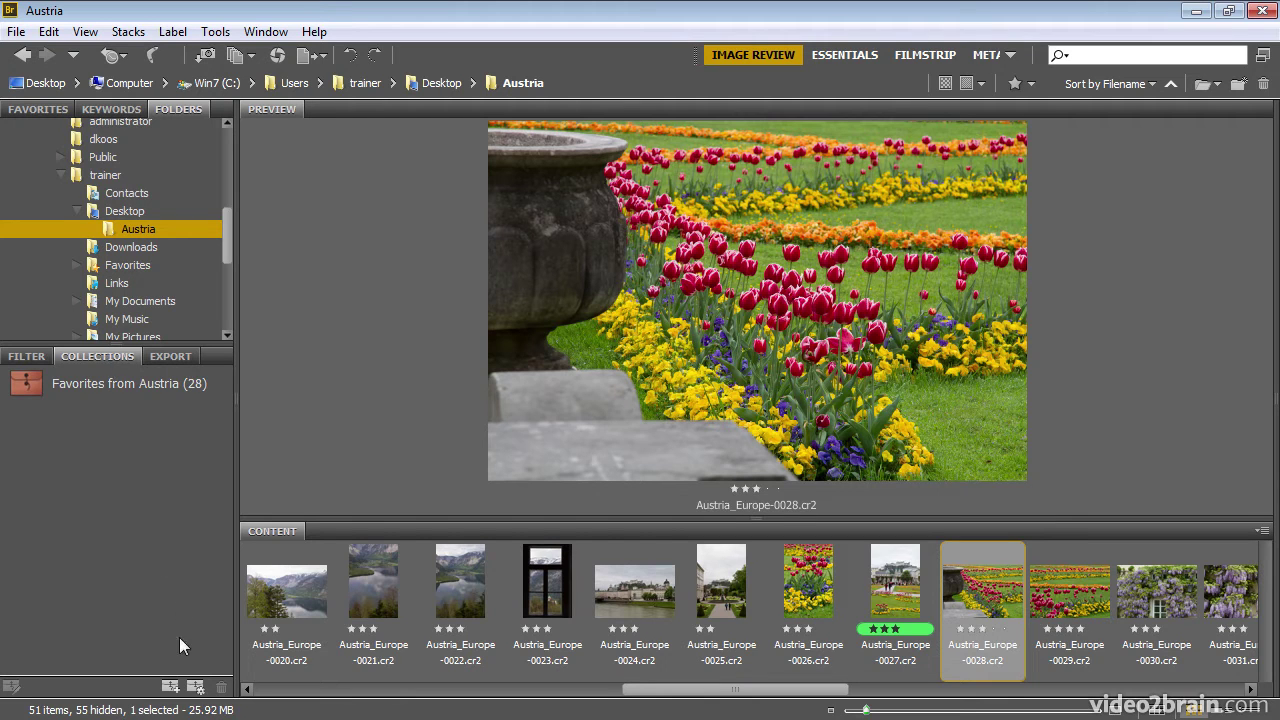
{"action": "left_click", "coordinate": [169, 688]}
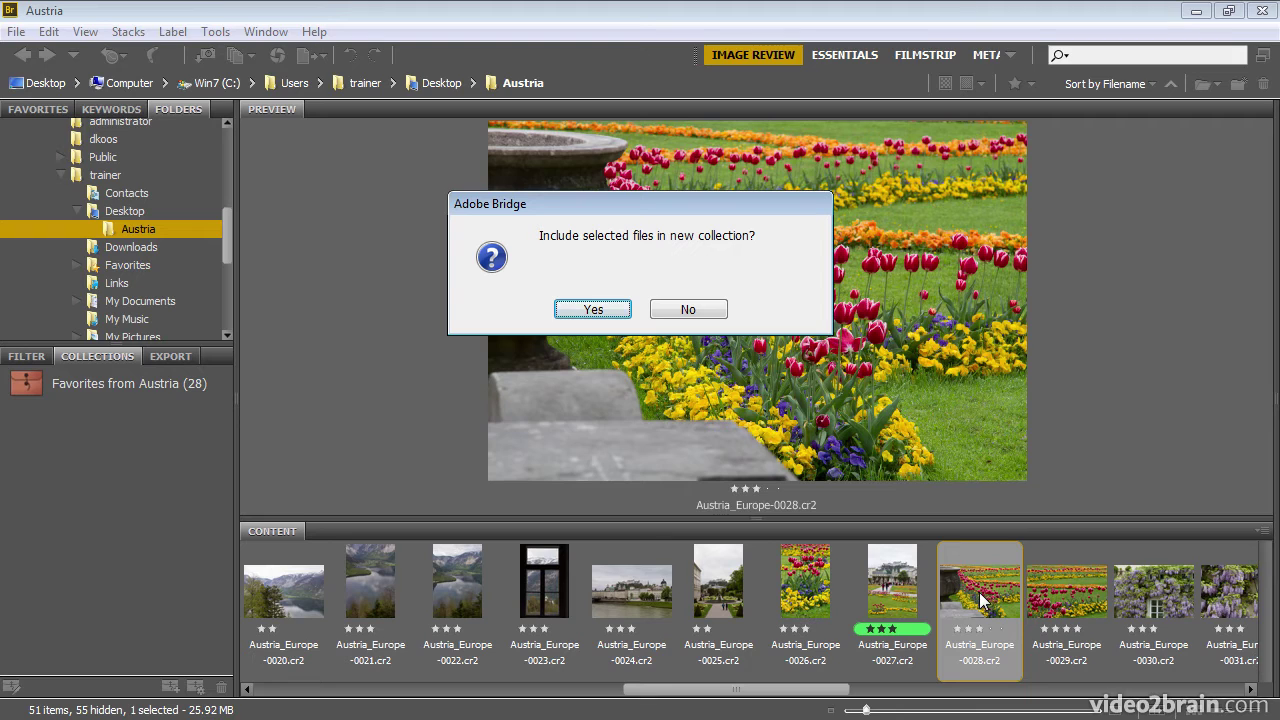
{"action": "left_click", "coordinate": [593, 310]}
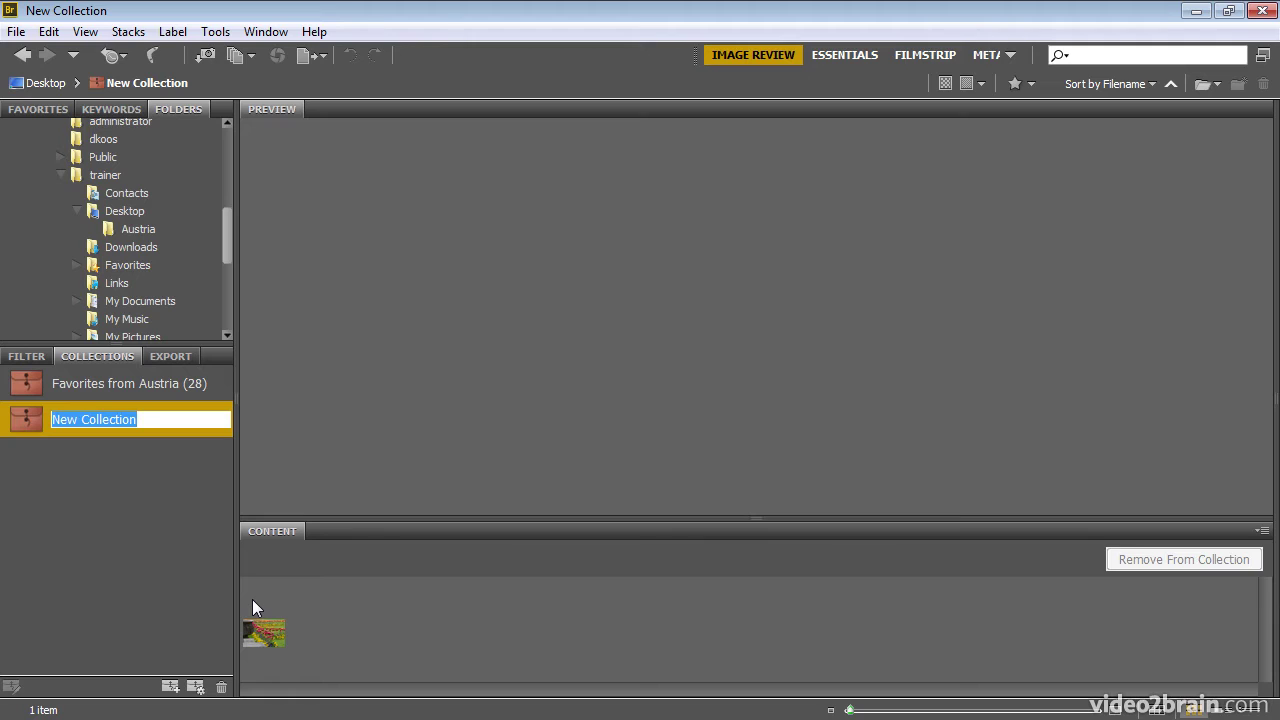
{"action": "type", "text": "Flowers"}
{"action": "key", "text": "Return"}
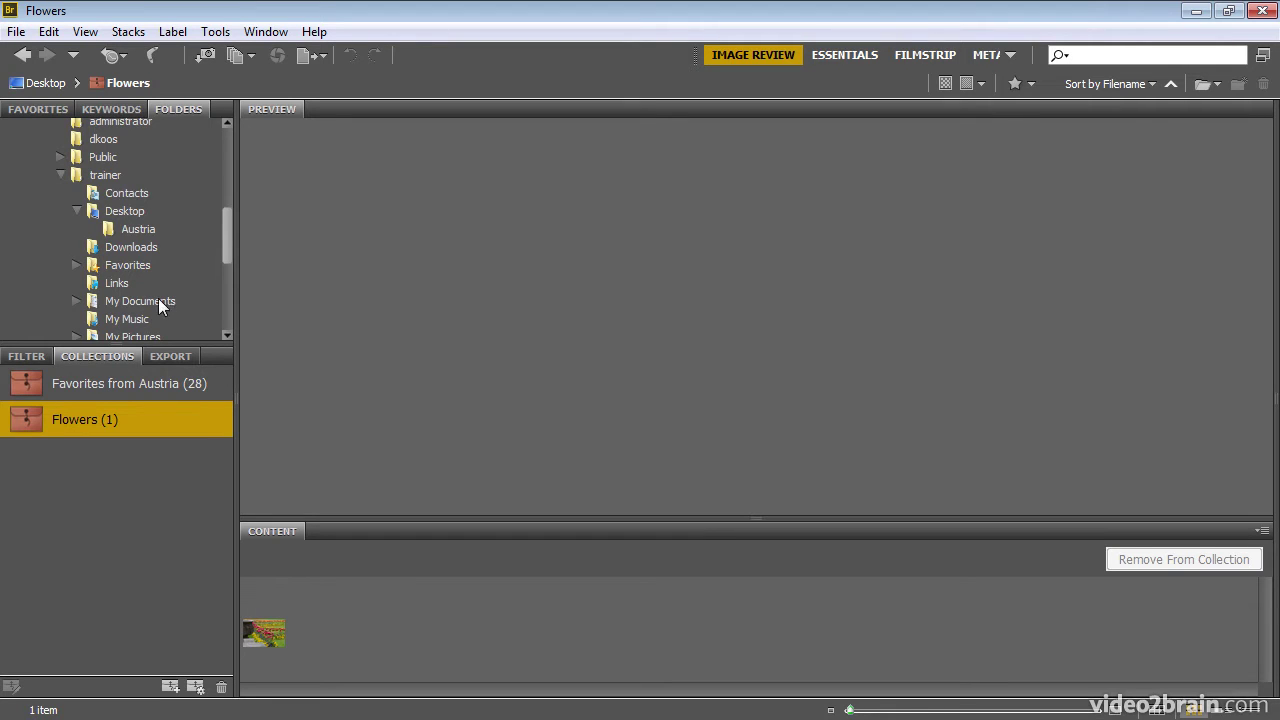
Step: Add Austria_Europe-0026, -0027 and -0029 from the Austria folder to the Flowers collection and open that collection
{"action": "left_click", "coordinate": [137, 230]}
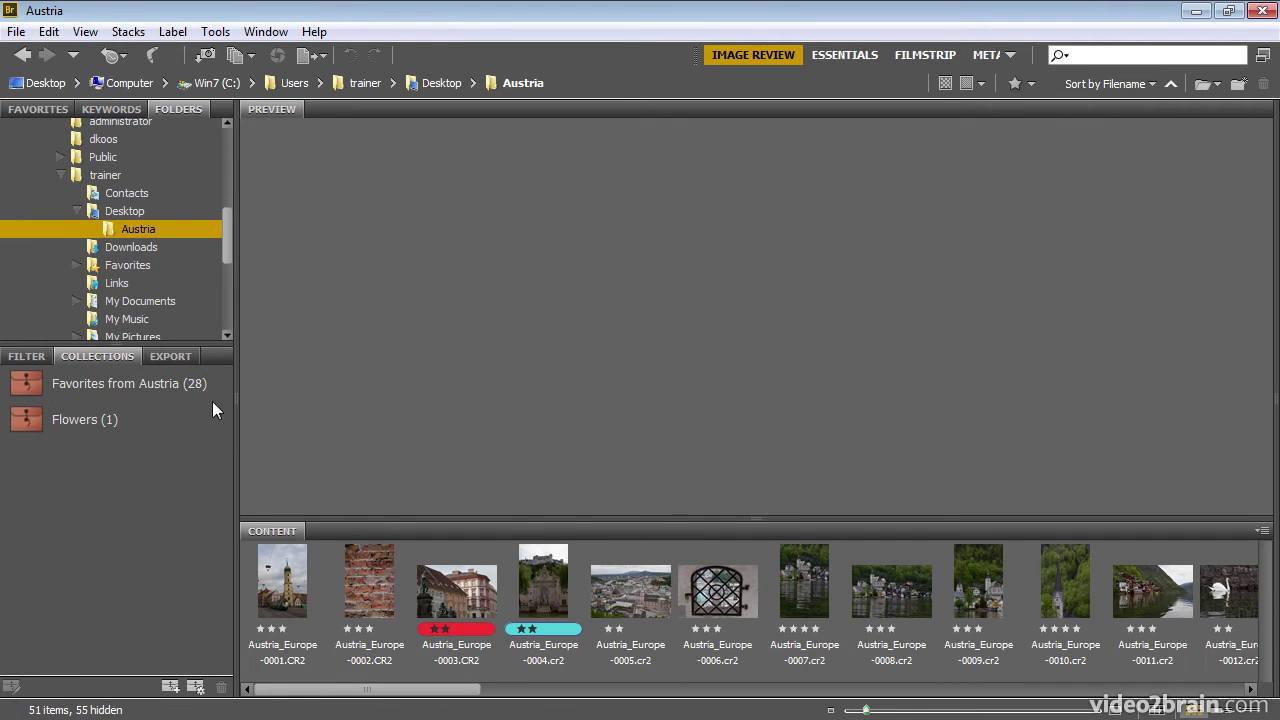
{"action": "left_click_drag", "start_coordinate": [352, 693], "coordinate": [757, 694]}
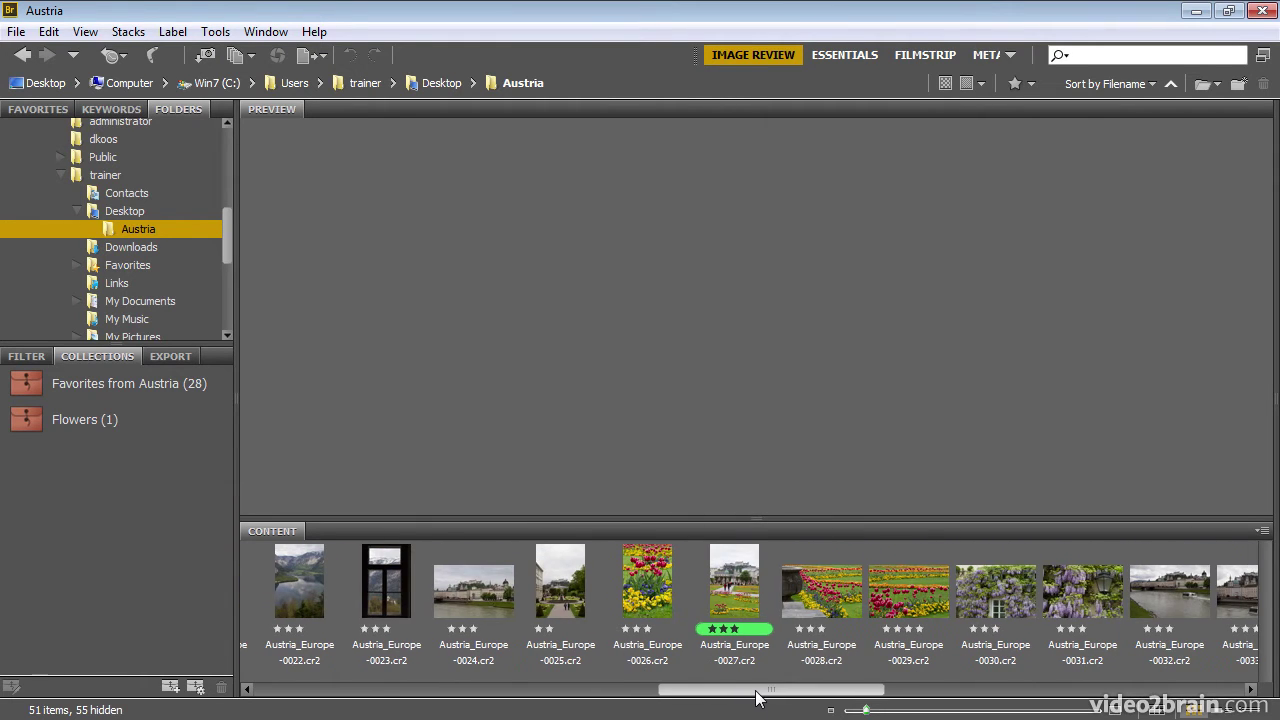
{"action": "left_click", "coordinate": [655, 592]}
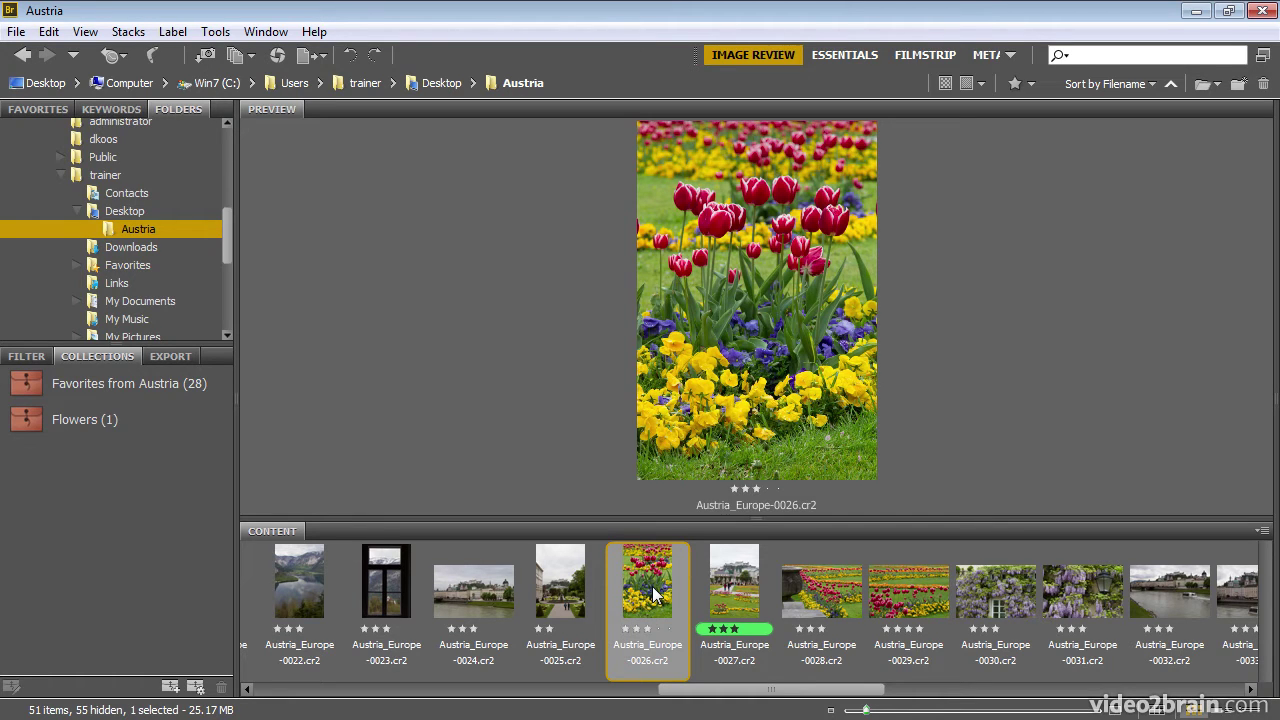
{"action": "left_click", "coordinate": [736, 590], "text": "ctrl"}
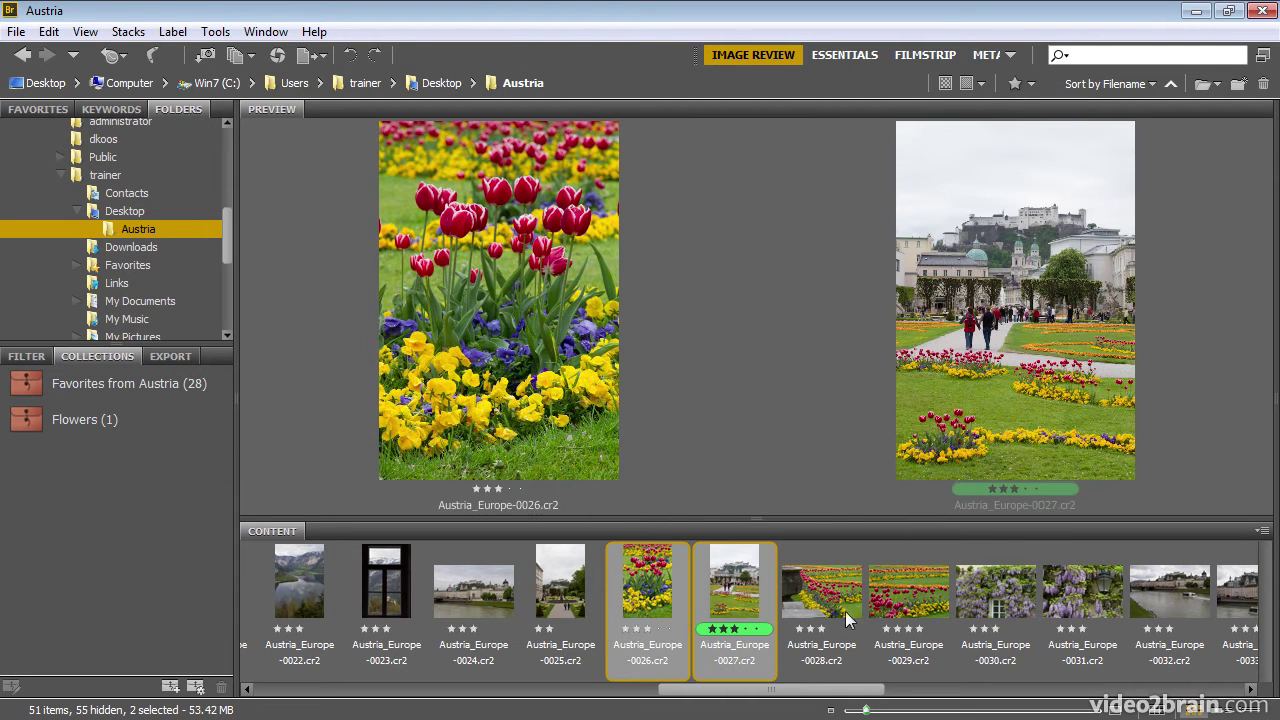
{"action": "left_click", "coordinate": [917, 592], "text": "ctrl"}
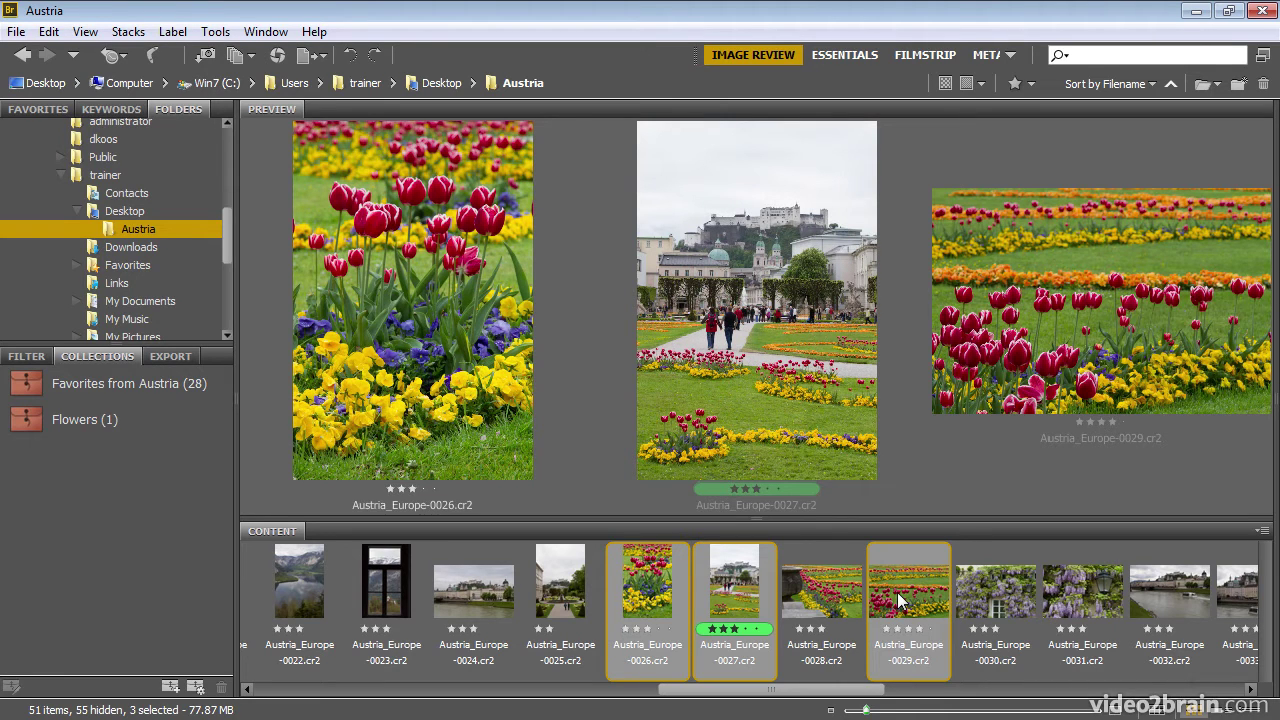
{"action": "left_click_drag", "start_coordinate": [899, 600], "coordinate": [121, 429]}
{"action": "left_click", "coordinate": [92, 422]}
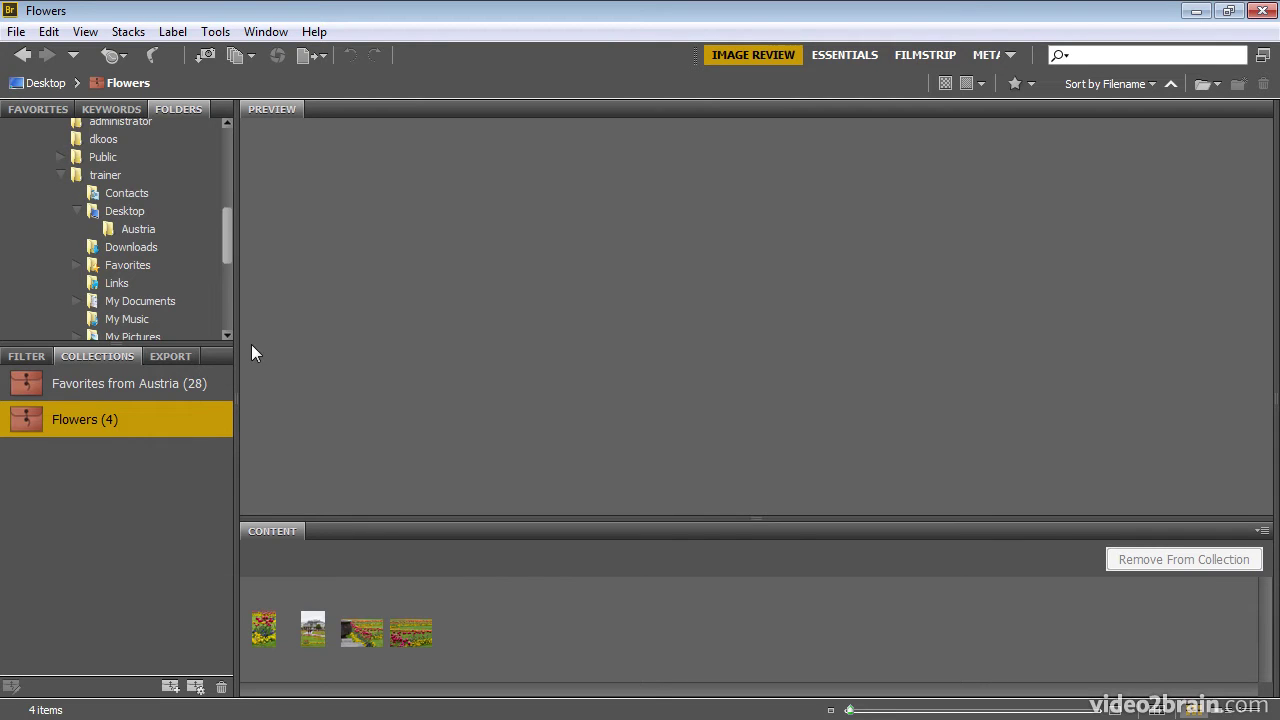
Step: Compare the flower photos in the Austria folder with the contents of the Flowers collection
{"action": "left_click", "coordinate": [140, 229]}
{"action": "left_click_drag", "start_coordinate": [456, 688], "coordinate": [796, 687]}
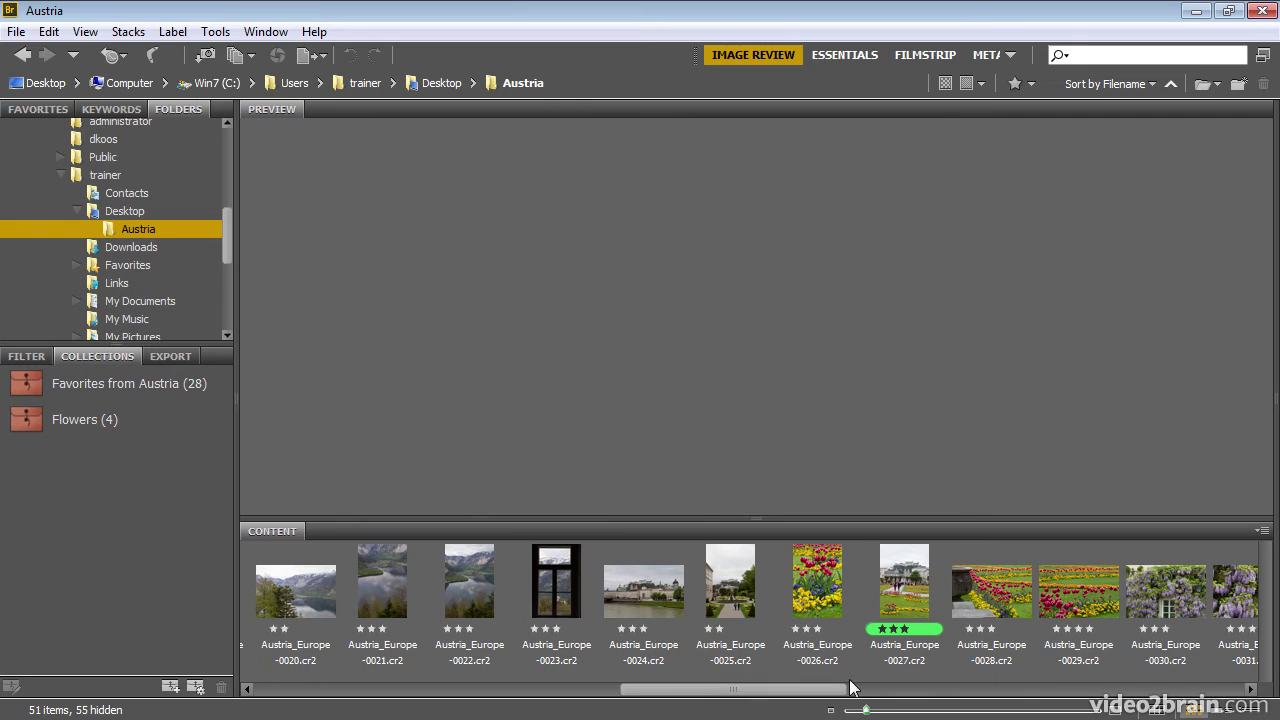
{"action": "left_click", "coordinate": [73, 417]}
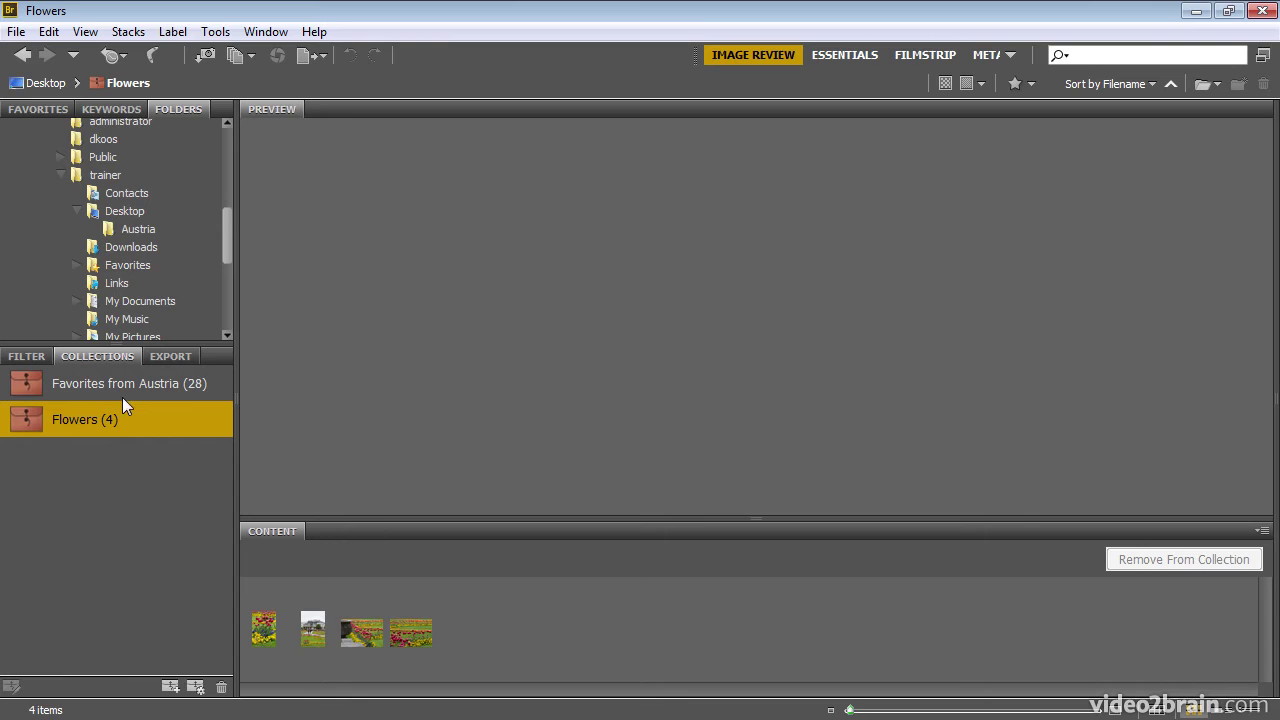
Step: Start a smart collection for the Austria folder with the criterion Rating is greater than or equal to three stars
{"action": "left_click", "coordinate": [126, 228]}
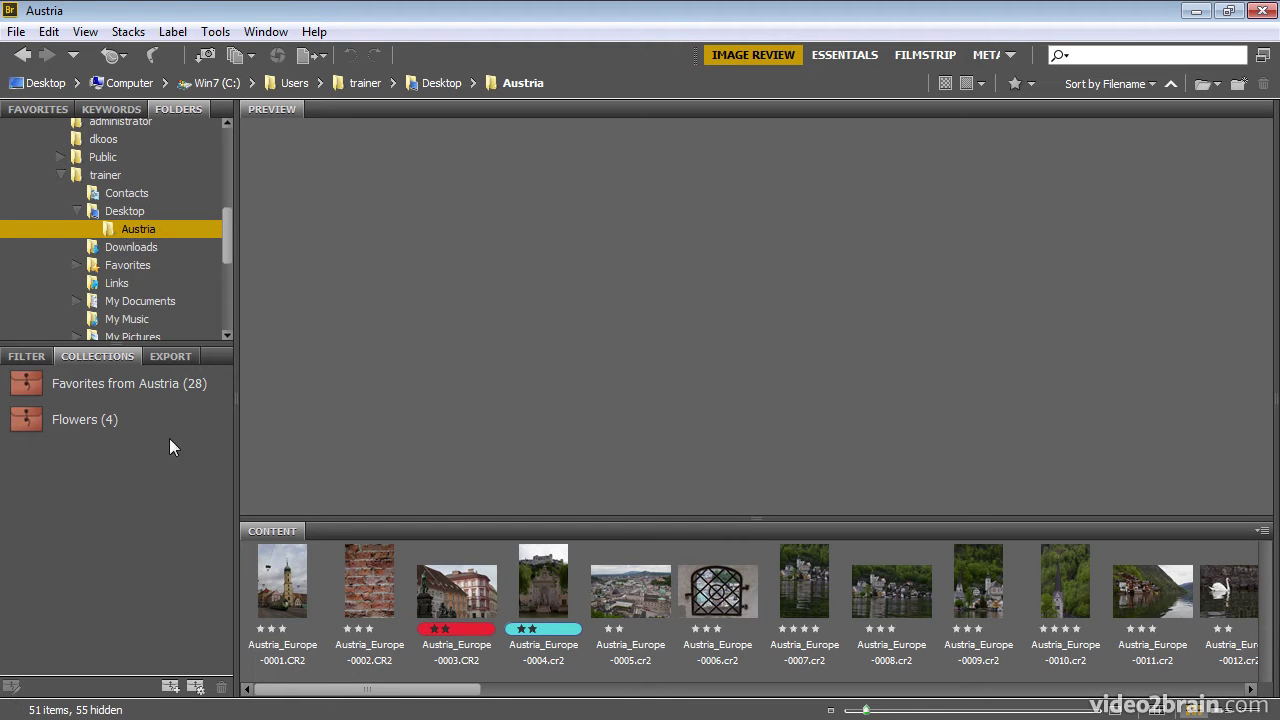
{"action": "left_click", "coordinate": [196, 686]}
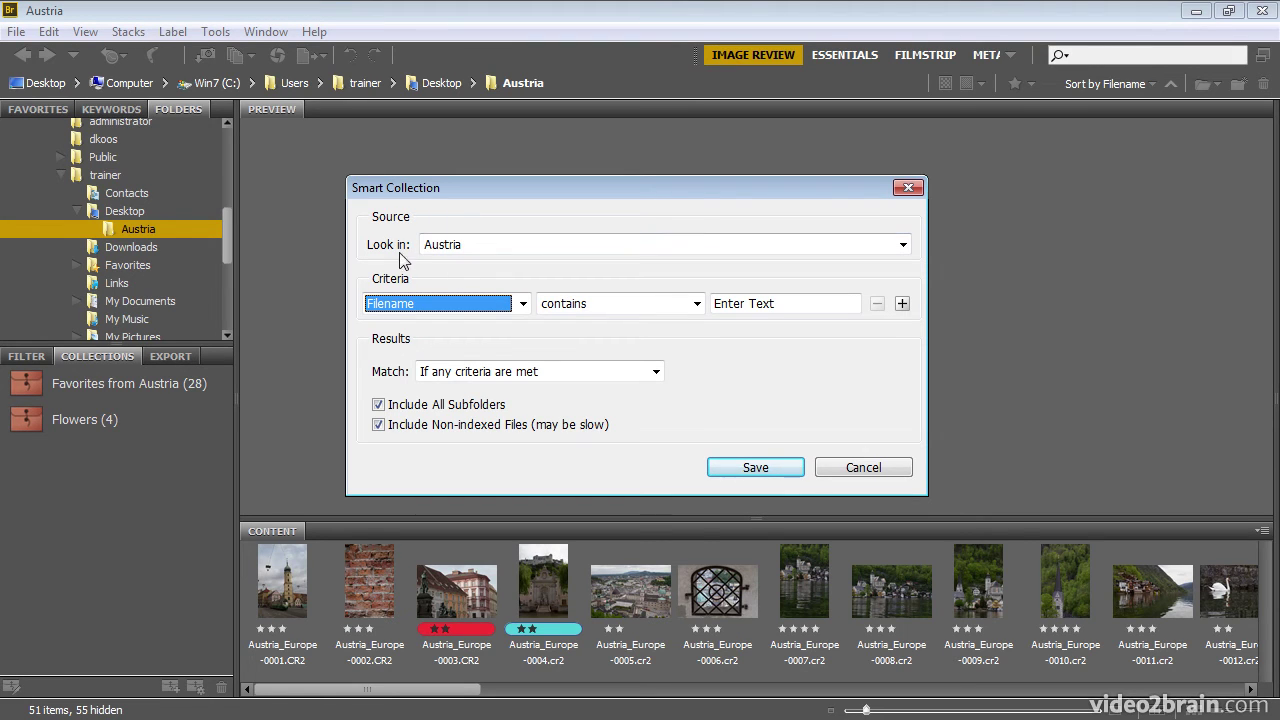
{"action": "left_click", "coordinate": [870, 245]}
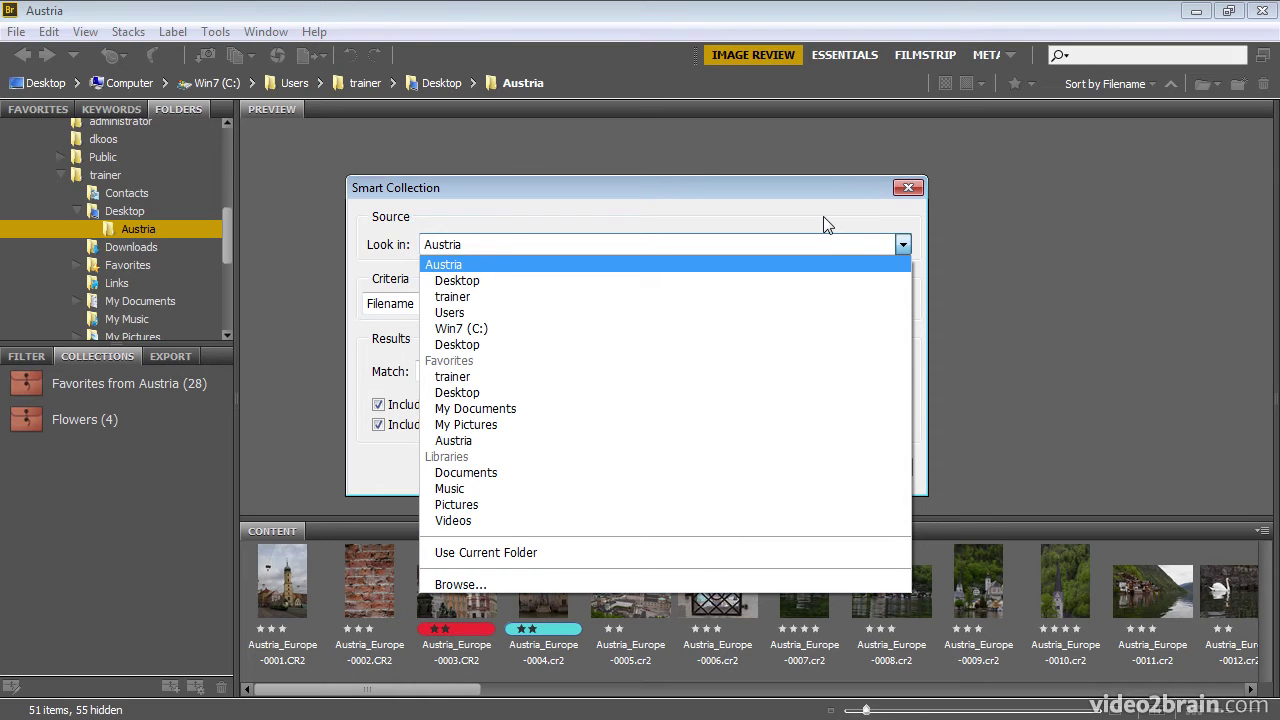
{"action": "left_click", "coordinate": [826, 224]}
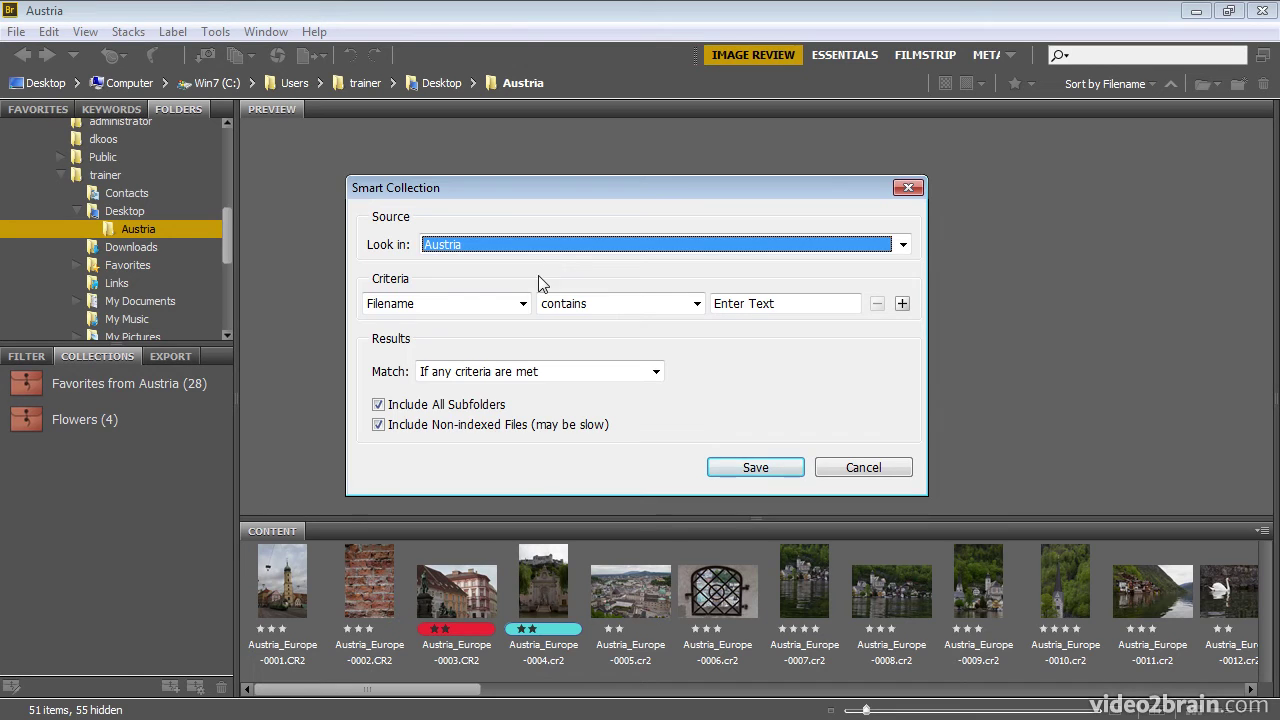
{"action": "left_click", "coordinate": [522, 303]}
{"action": "left_click", "coordinate": [467, 298]}
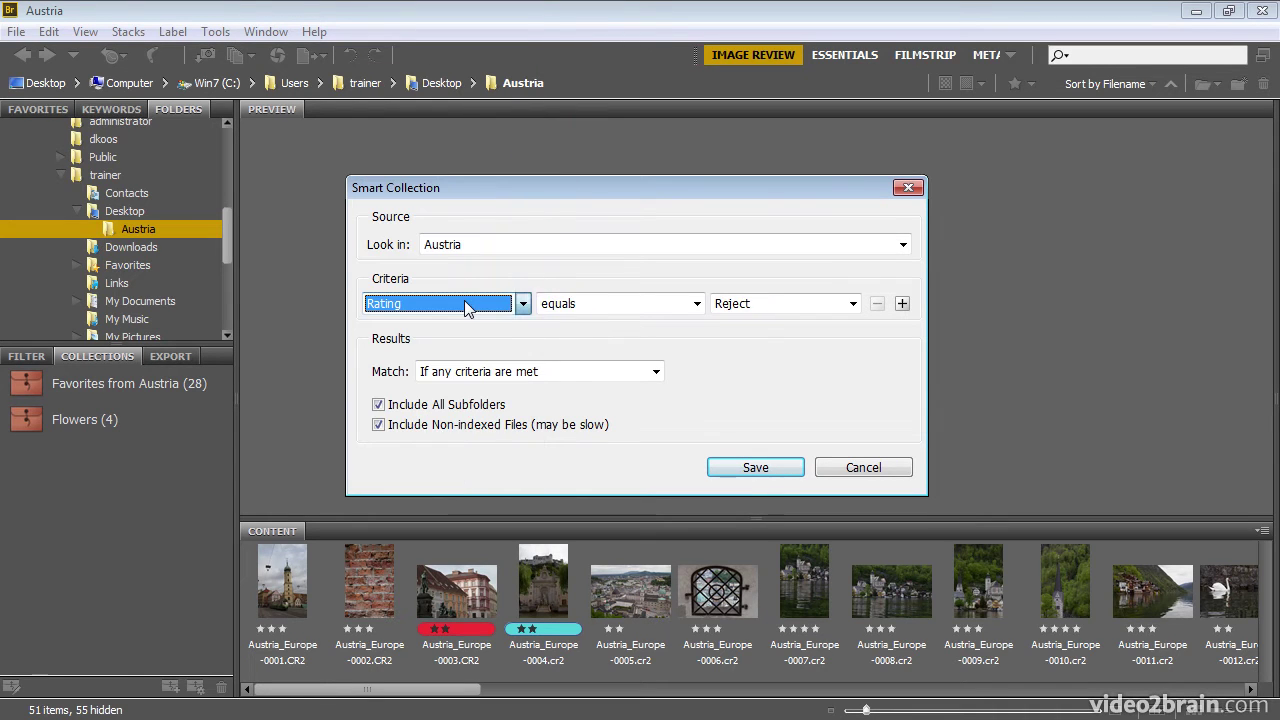
{"action": "left_click", "coordinate": [697, 304]}
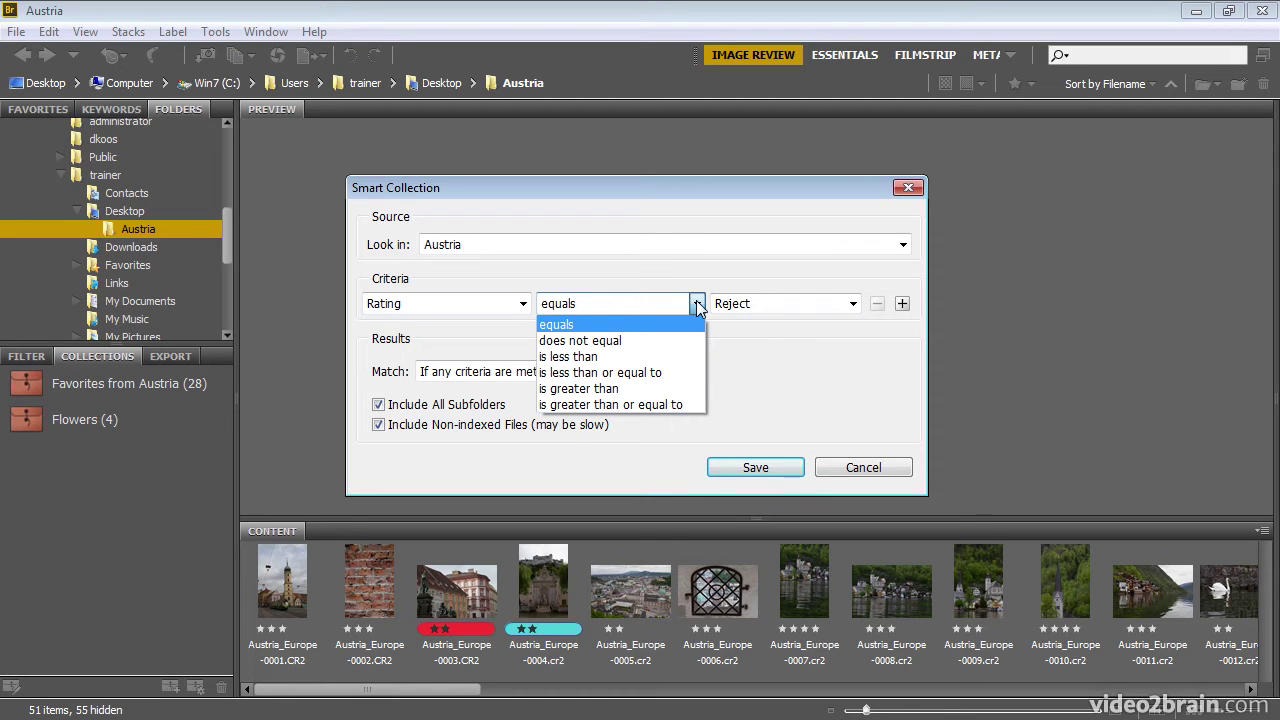
{"action": "left_click", "coordinate": [640, 404]}
{"action": "left_click", "coordinate": [853, 304]}
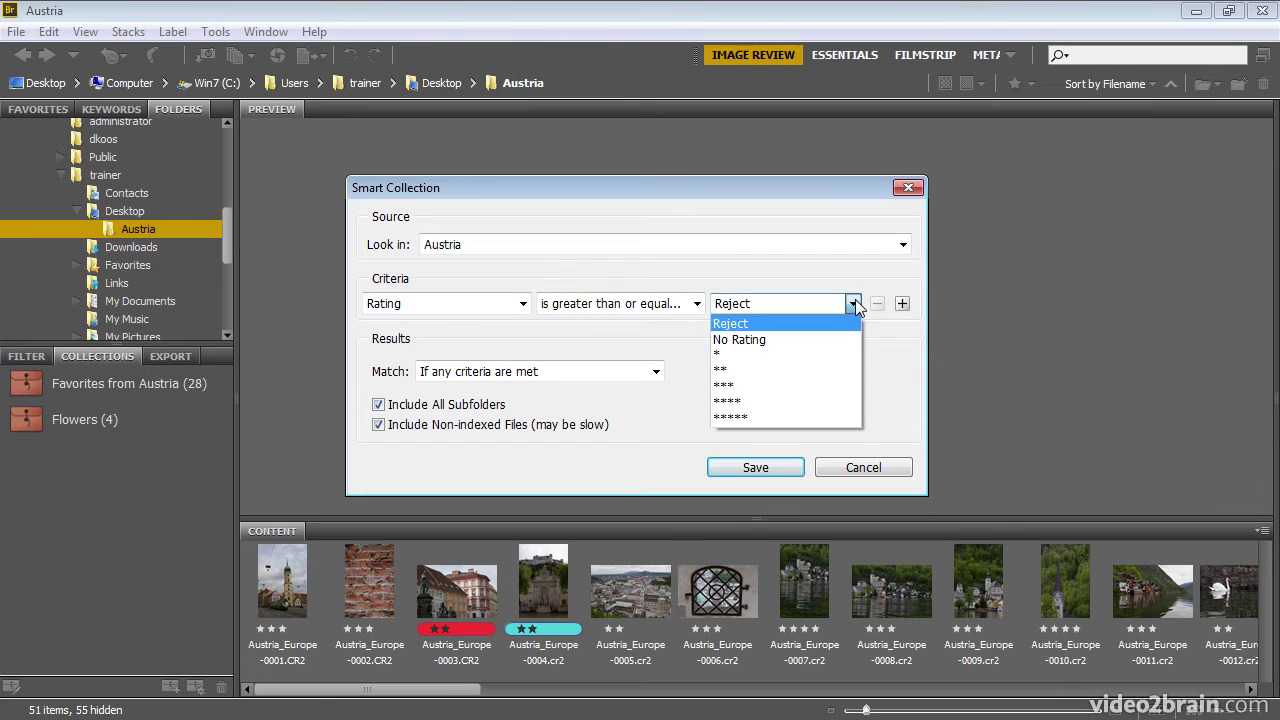
{"action": "left_click", "coordinate": [812, 385]}
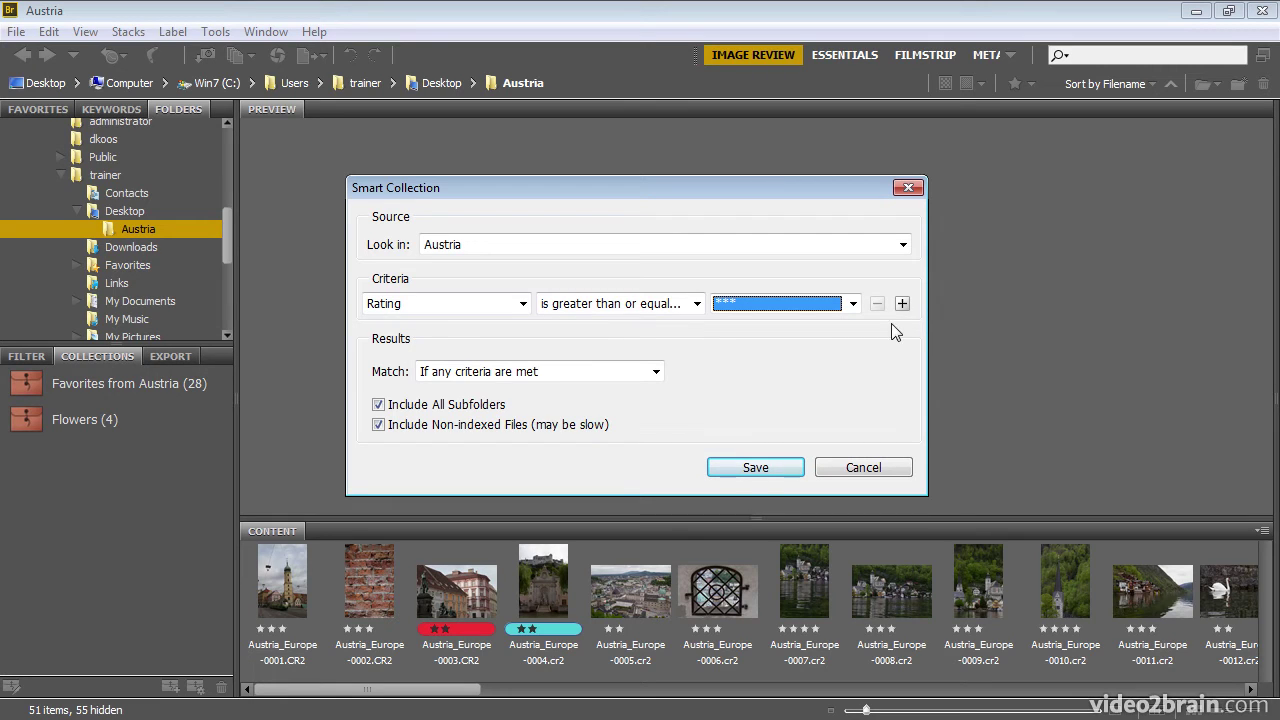
Step: Save the smart collection with matching set to If any criteria are met, and name it Austria Favorites
{"action": "left_click", "coordinate": [657, 371]}
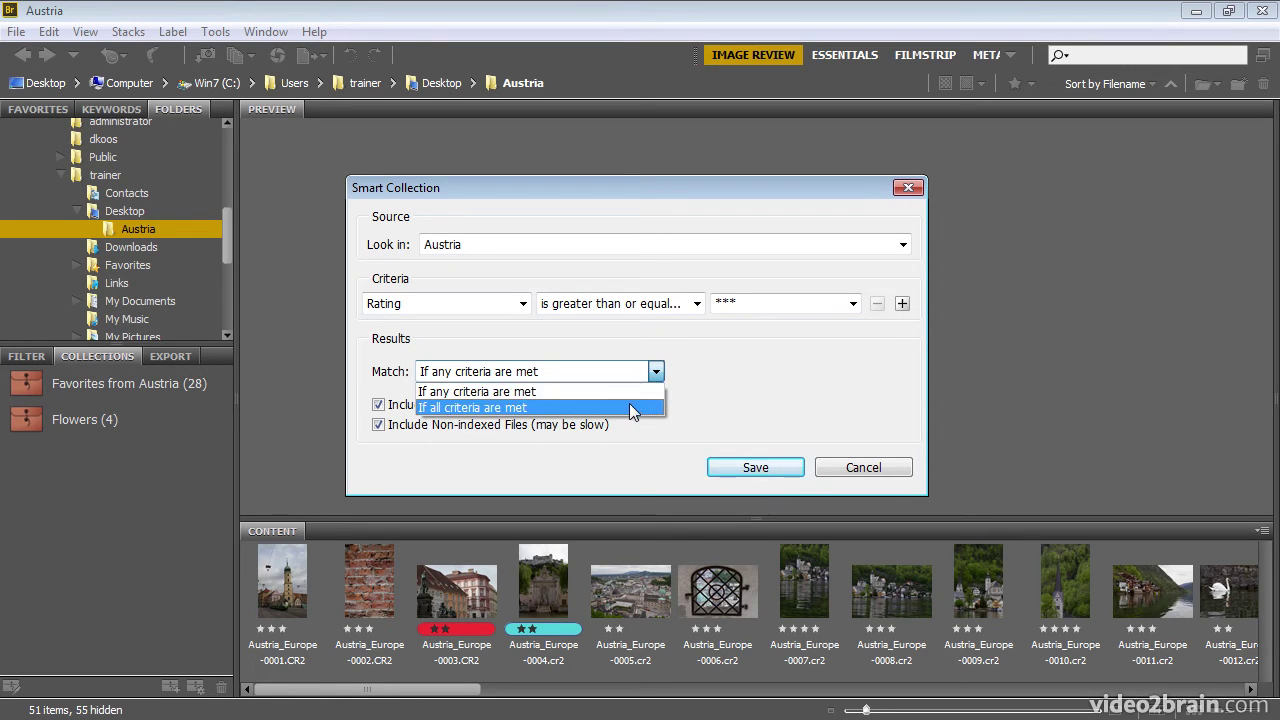
{"action": "left_click", "coordinate": [628, 390]}
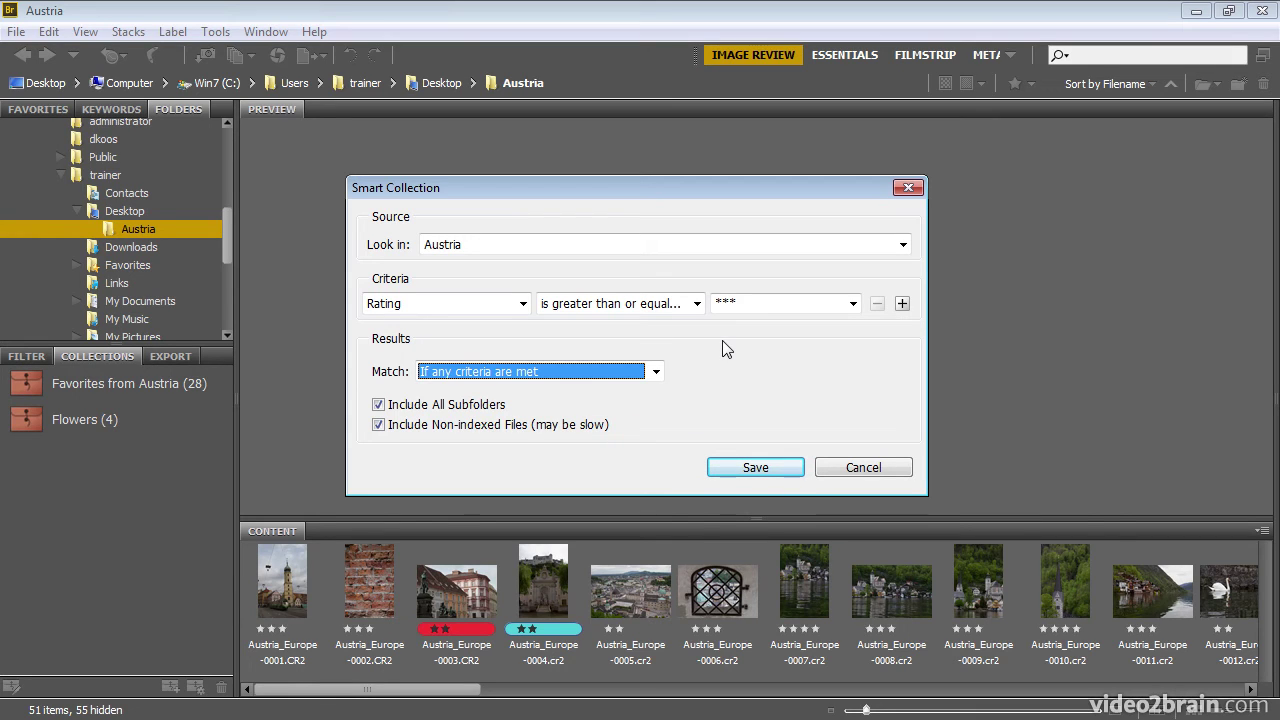
{"action": "left_click", "coordinate": [717, 468]}
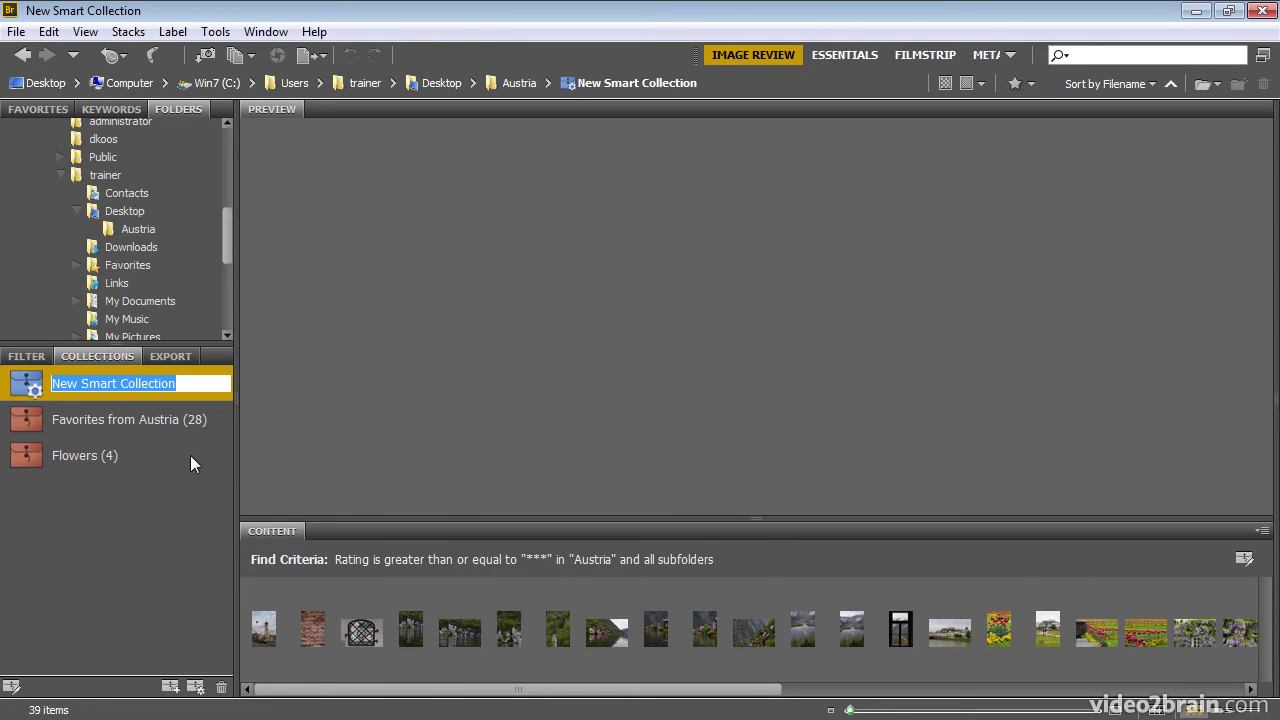
{"action": "type", "text": "Aus"}
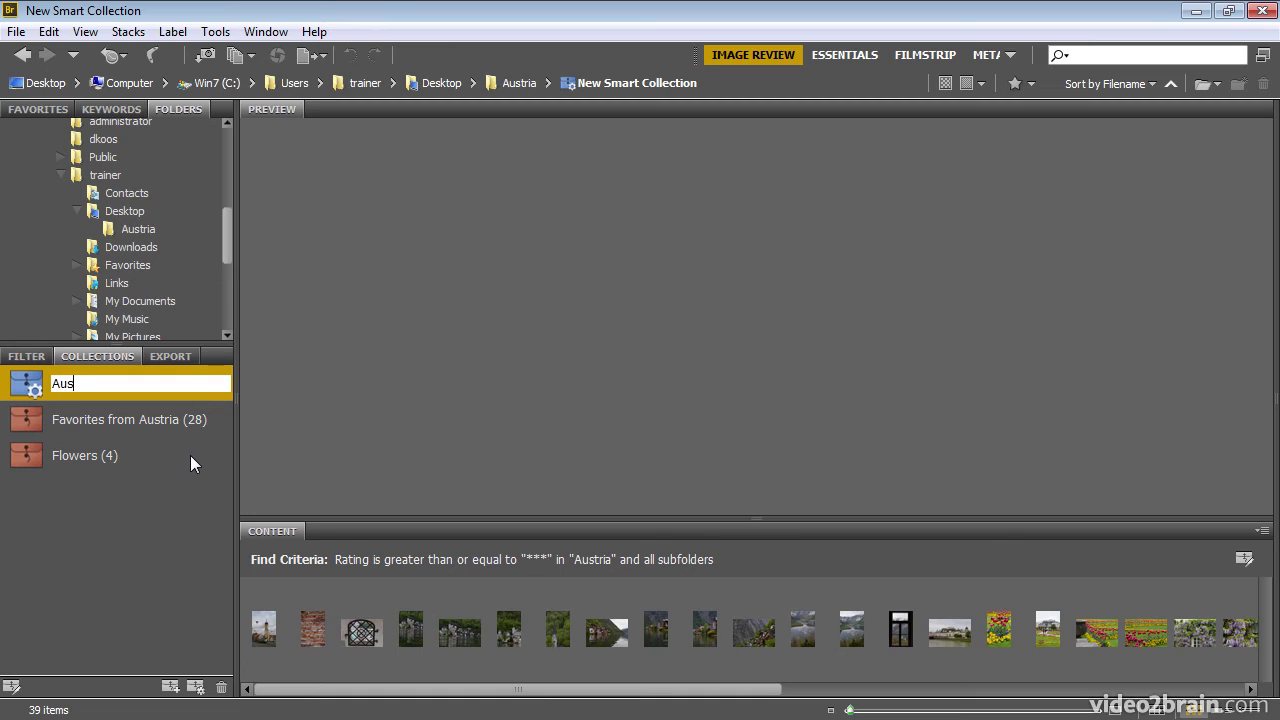
{"action": "type", "text": "tria Favorites"}
{"action": "key", "text": "Return"}
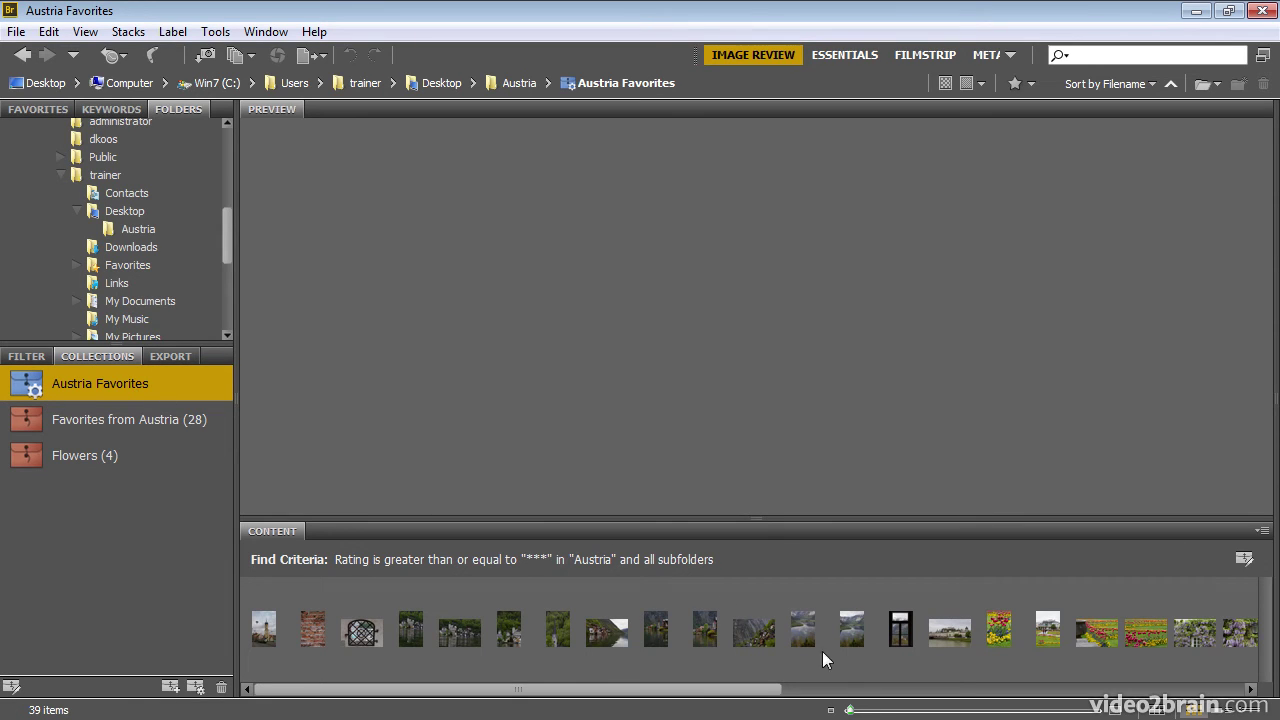
{"action": "left_click_drag", "start_coordinate": [849, 710], "coordinate": [872, 711]}
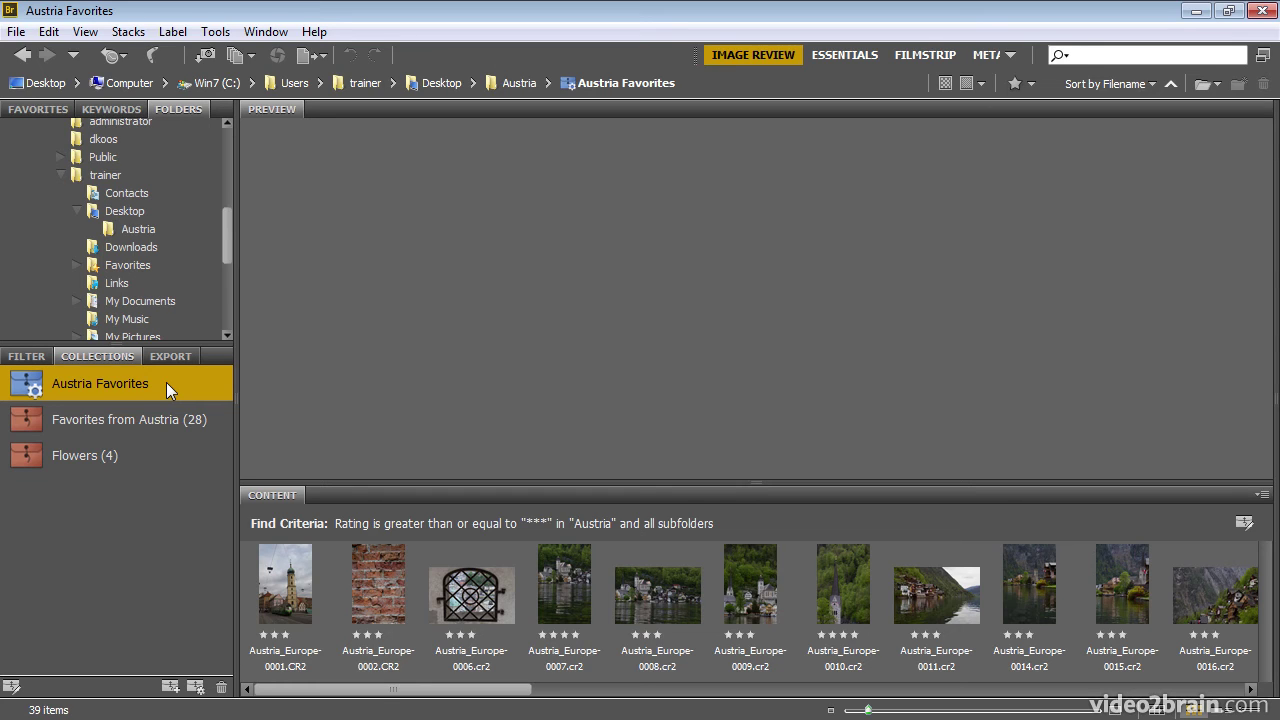
Step: Rate Austria_Europe-0005.cr2 in the Austria folder three stars and check the Austria Favorites smart collection for it
{"action": "left_click", "coordinate": [142, 231]}
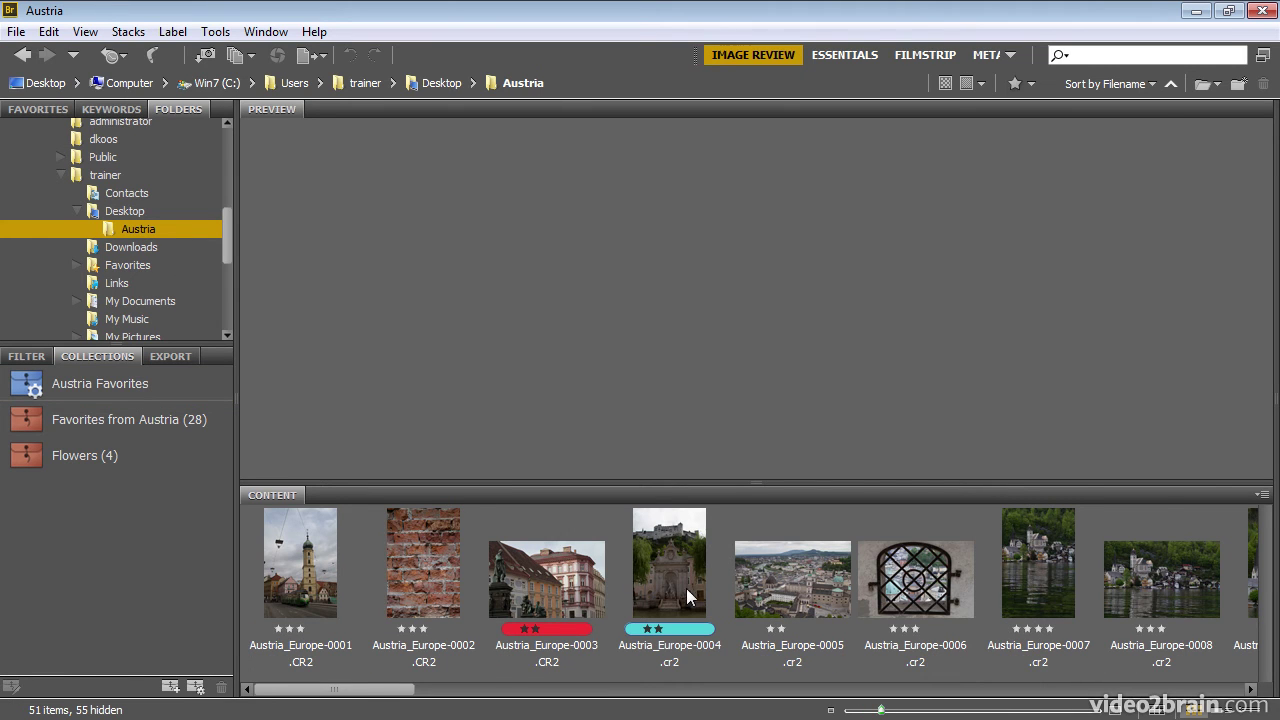
{"action": "left_click", "coordinate": [779, 584]}
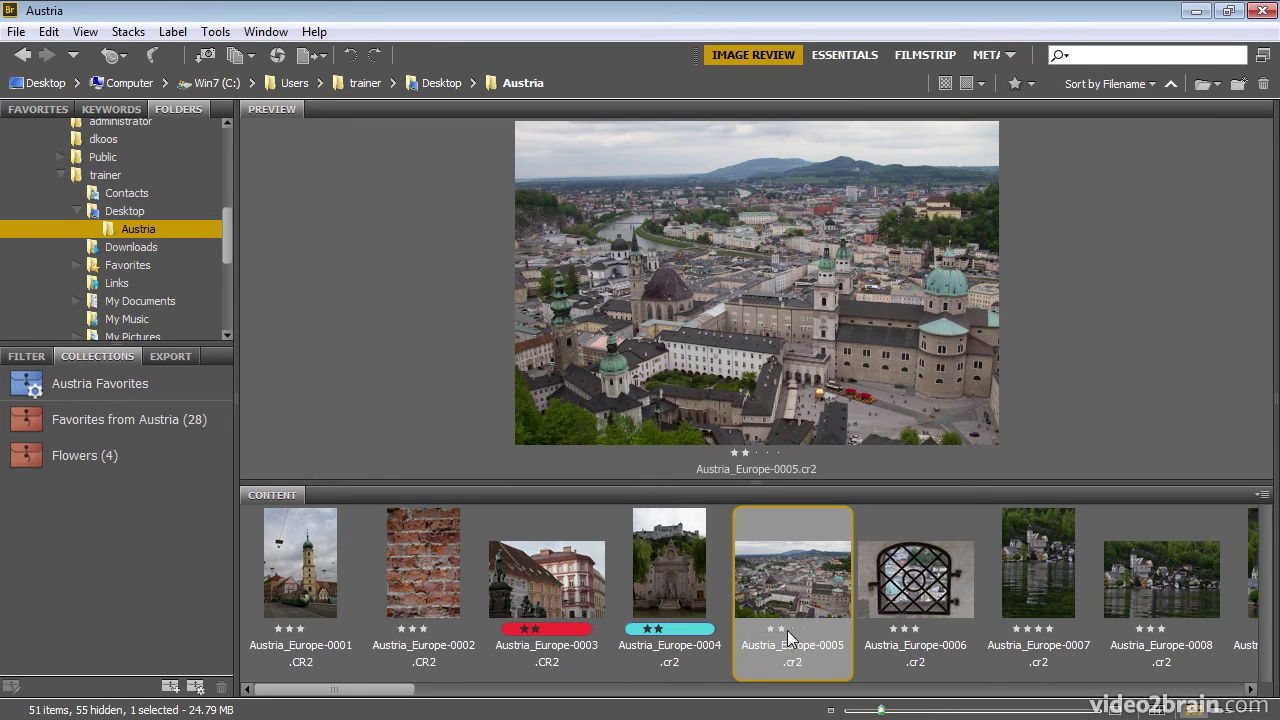
{"action": "left_click", "coordinate": [792, 629]}
{"action": "left_click", "coordinate": [85, 385]}
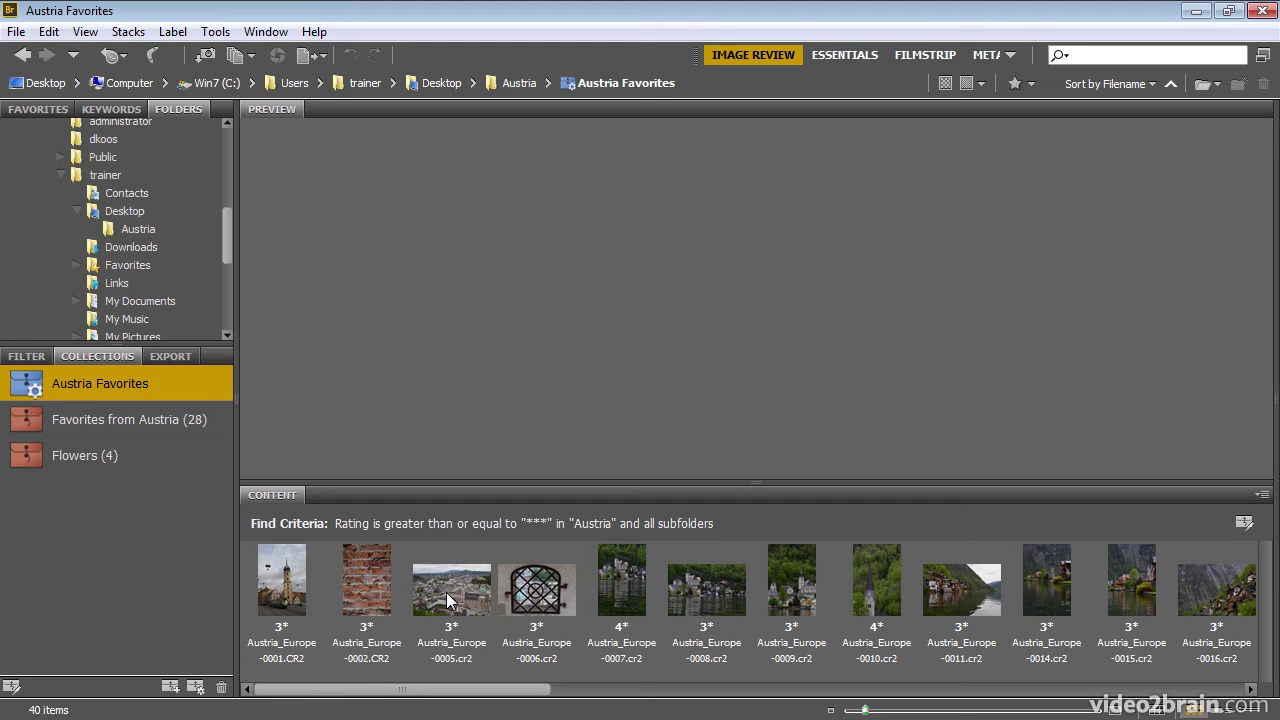
Step: Set the rating of Austria_Europe-0005.cr2 to two stars within Austria Favorites and reopen the smart collection to refresh it
{"action": "left_click", "coordinate": [473, 598]}
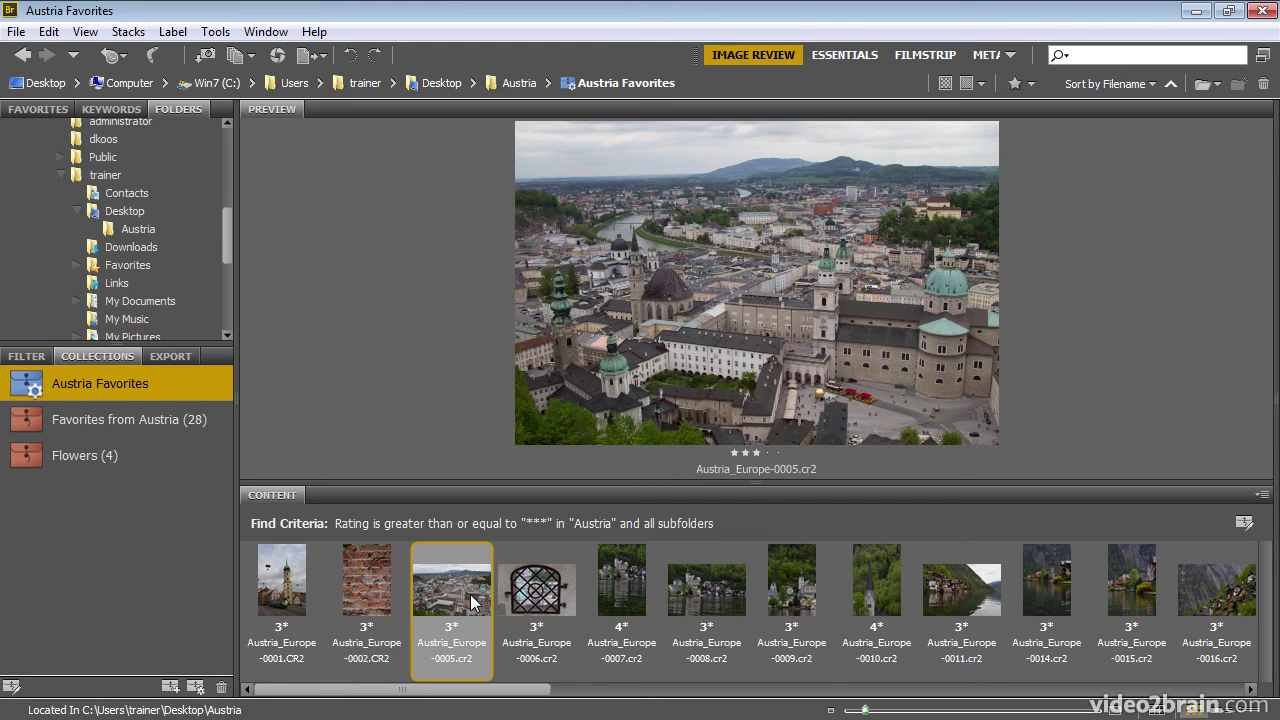
{"action": "left_click", "coordinate": [173, 32]}
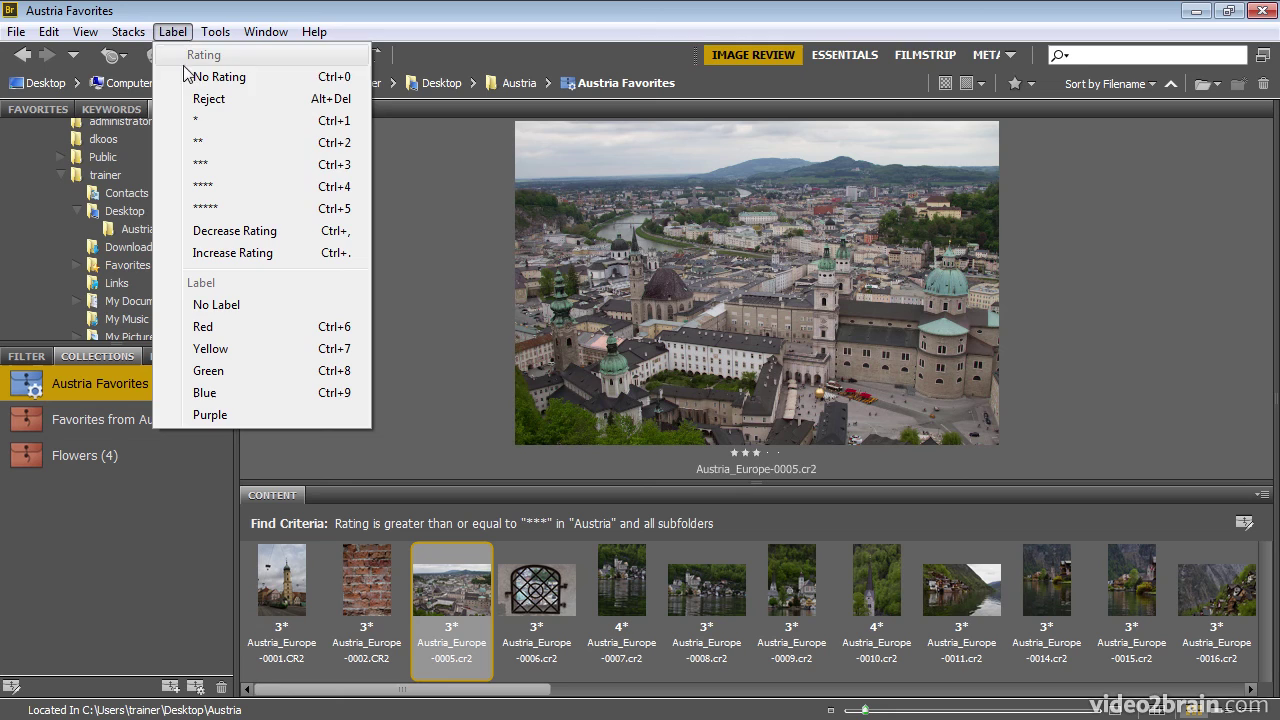
{"action": "left_click", "coordinate": [210, 143]}
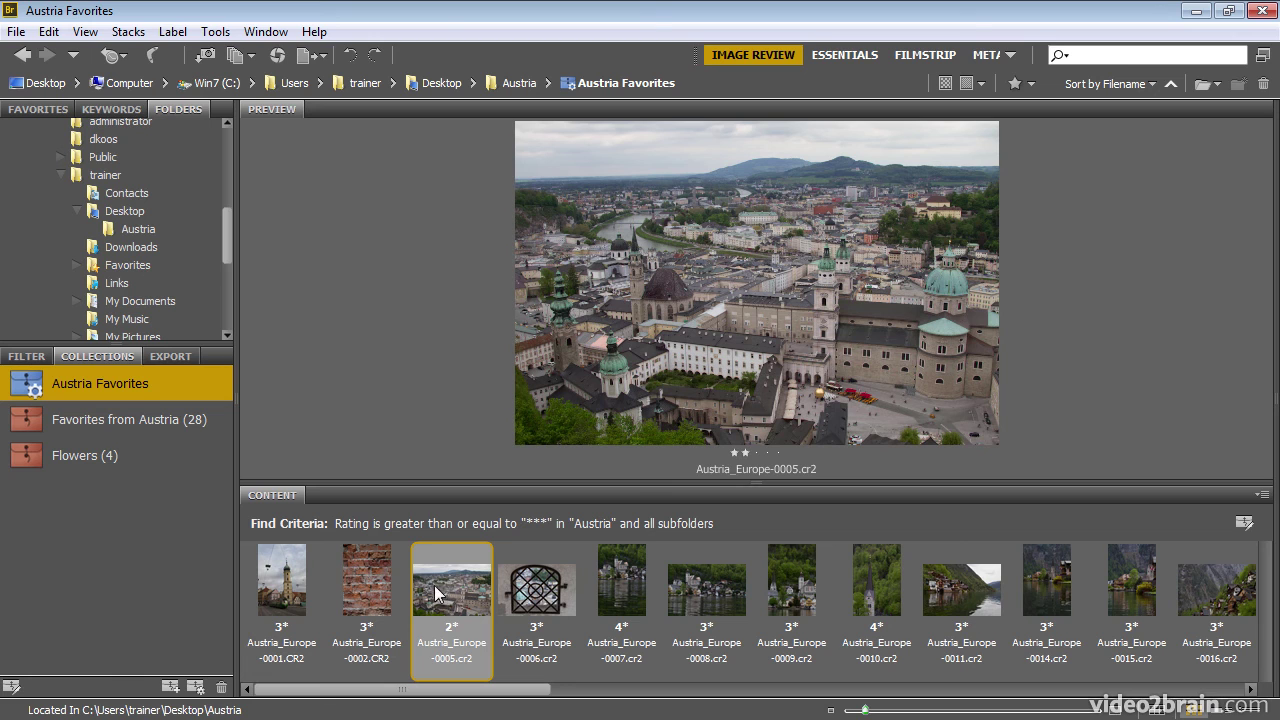
{"action": "left_click", "coordinate": [141, 227]}
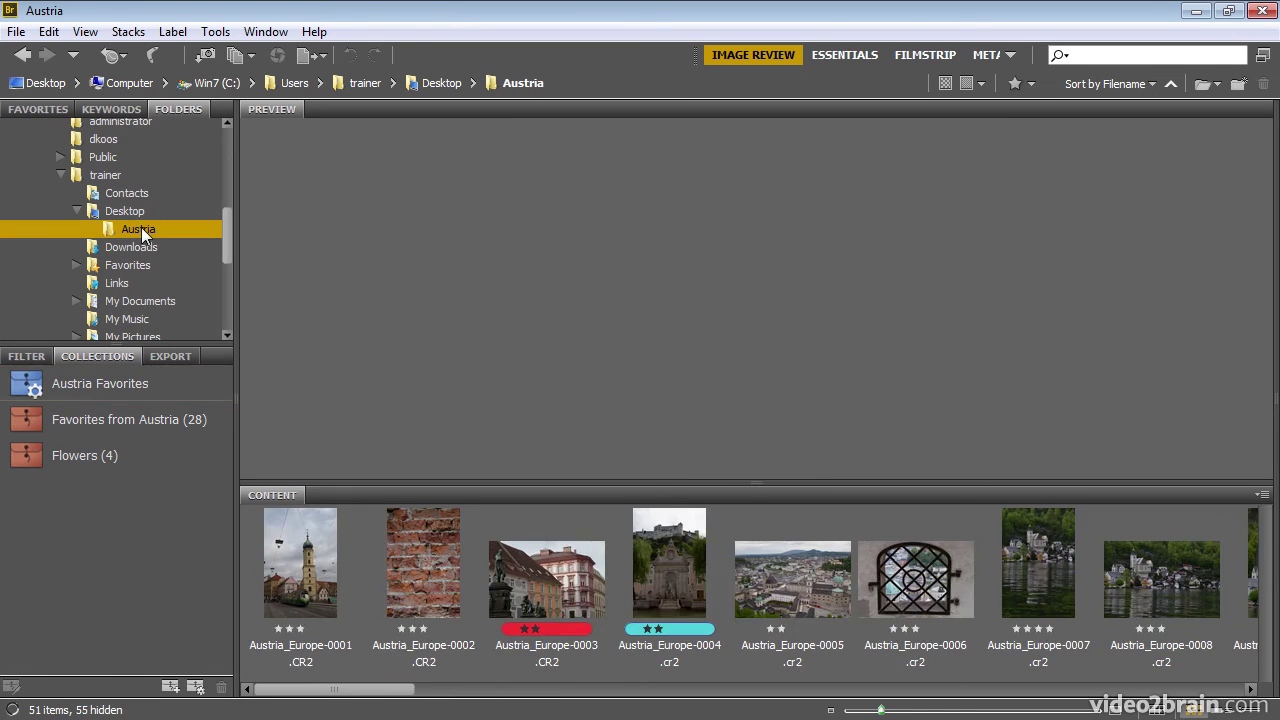
{"action": "left_click", "coordinate": [135, 382]}
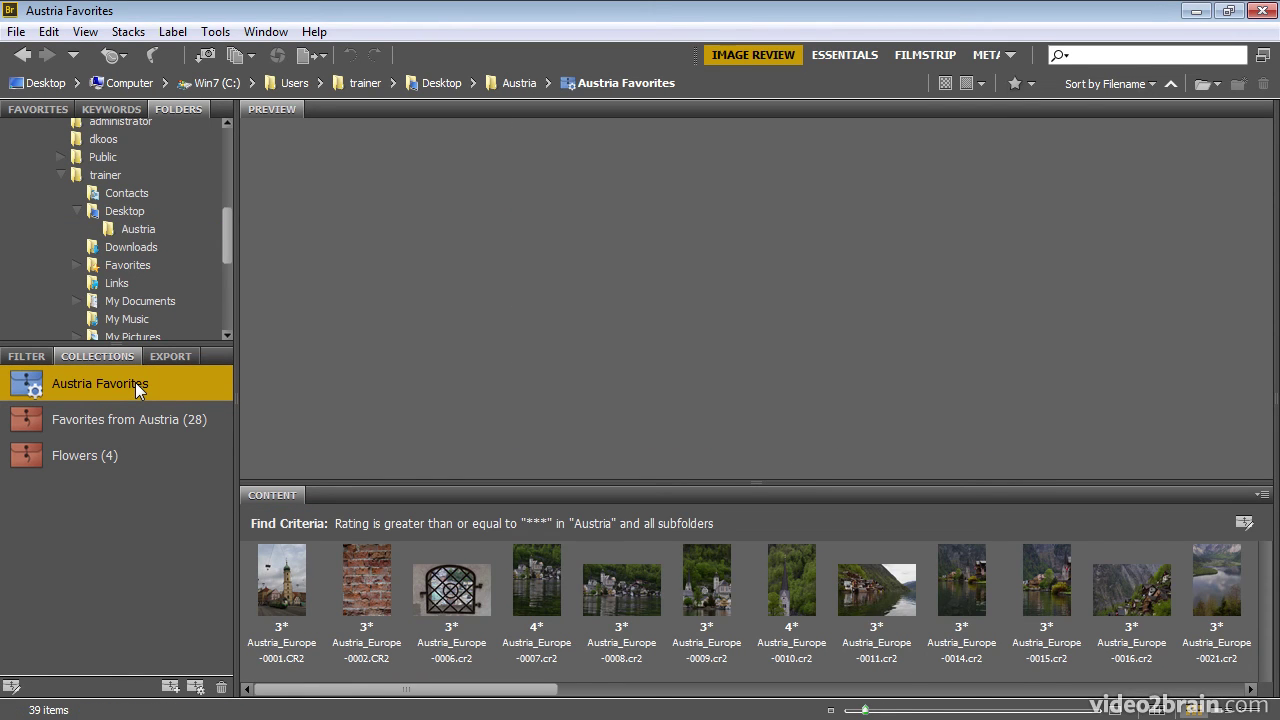